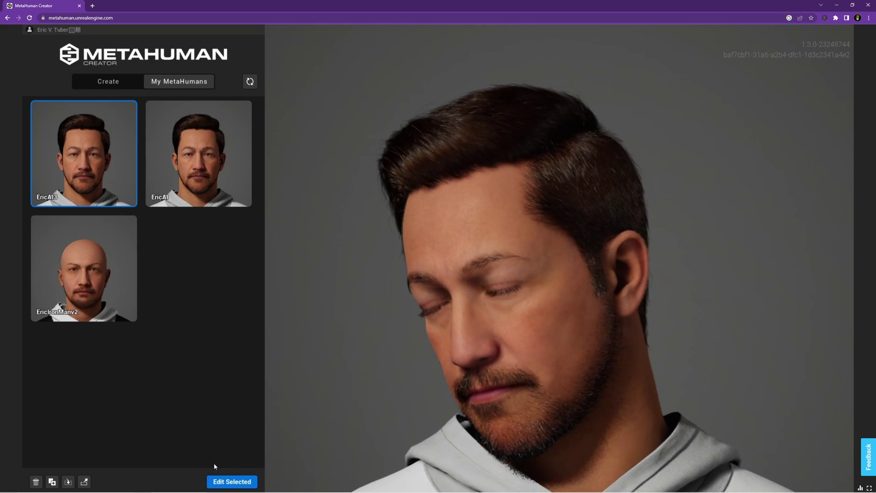
Edit EricAI3 and bring up the Body > Tops Graphic options for the hoodie.
click(232, 482)
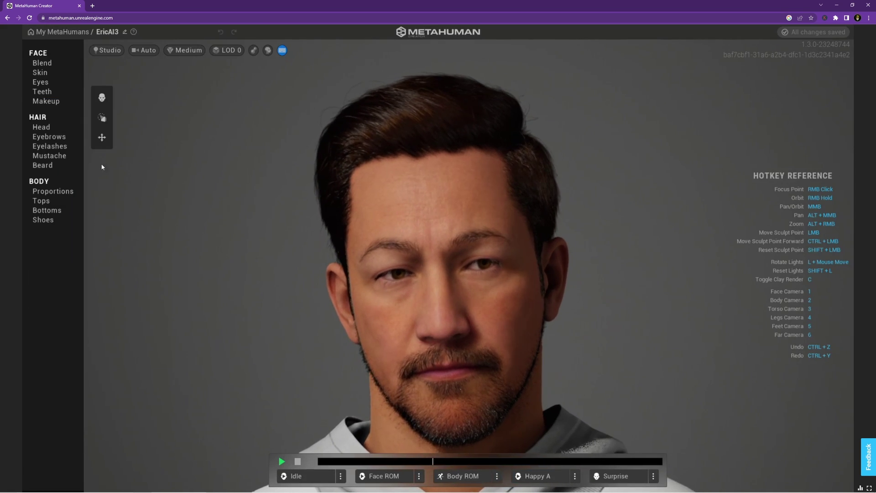
click(41, 201)
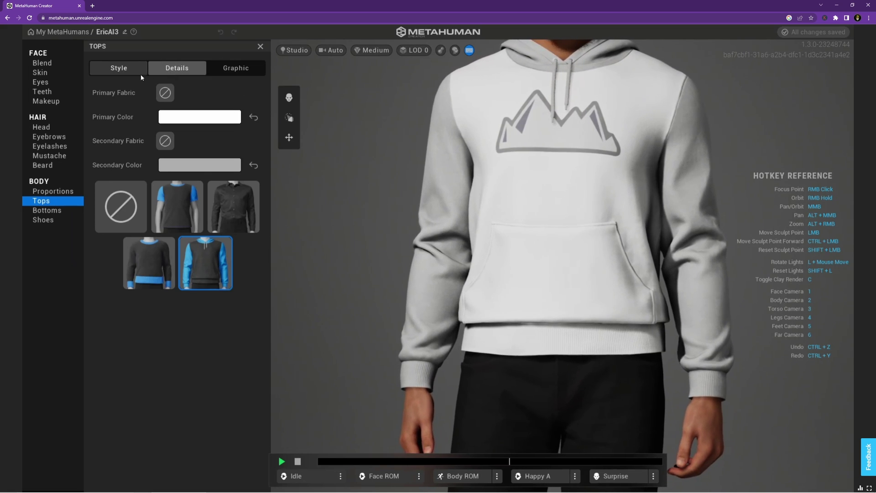
click(247, 69)
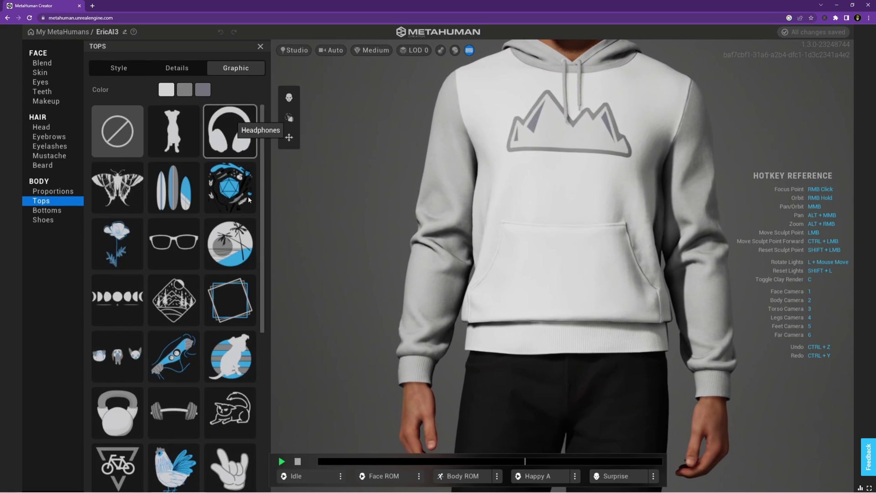
Scroll through the hoodie graphics past the mountain print, then go back to the Unreal play viewport.
drag(264, 280, 262, 453)
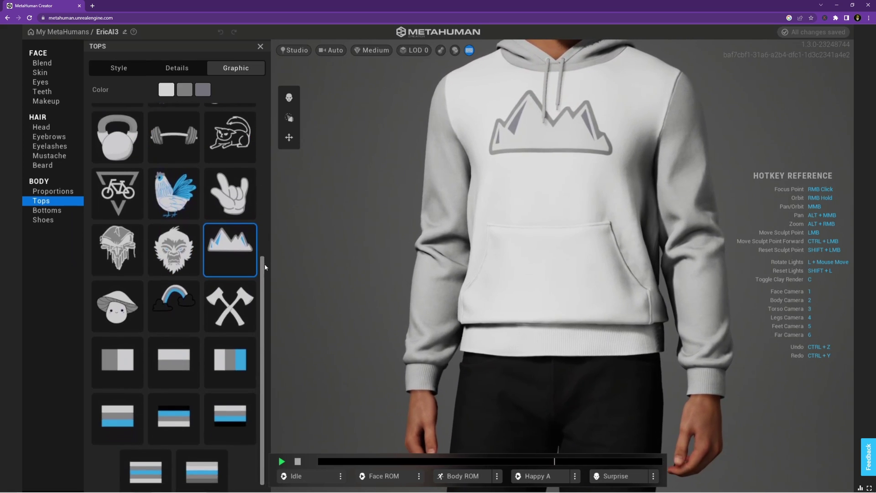
drag(263, 351, 261, 447)
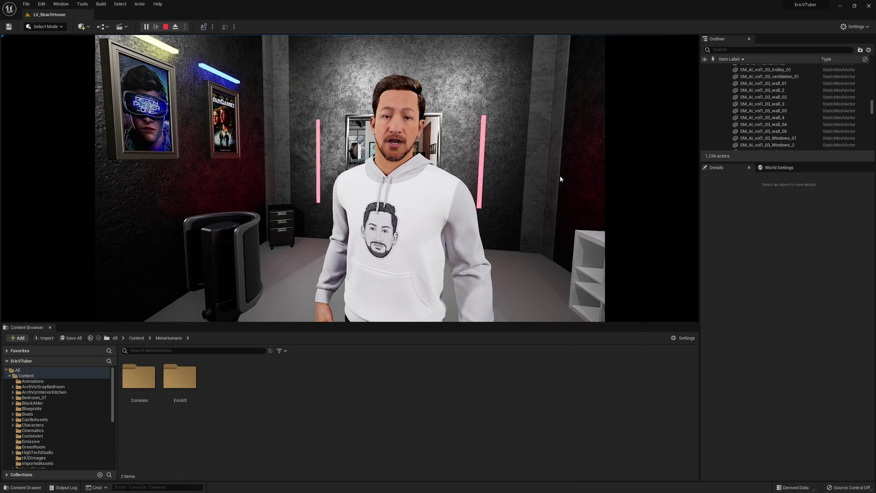
click(560, 179)
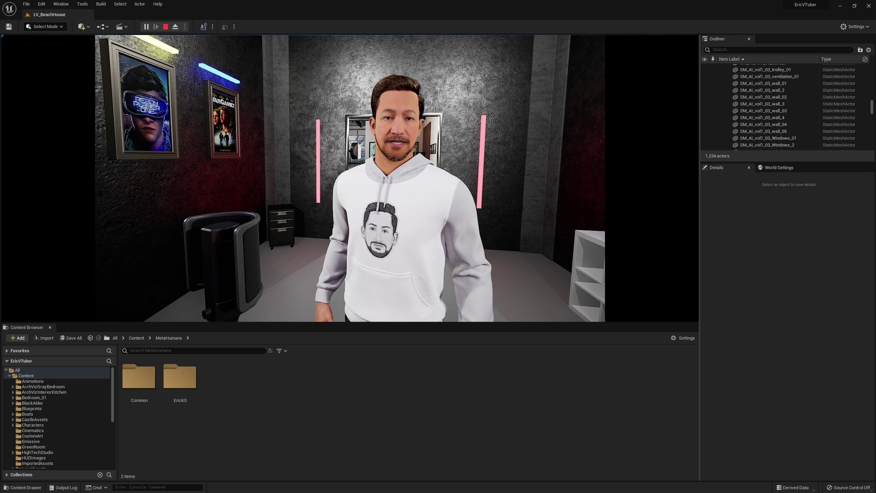
Stop Play and select BP_EricAI3 inside the EricAI3 MetaHuman folder.
key(Escape)
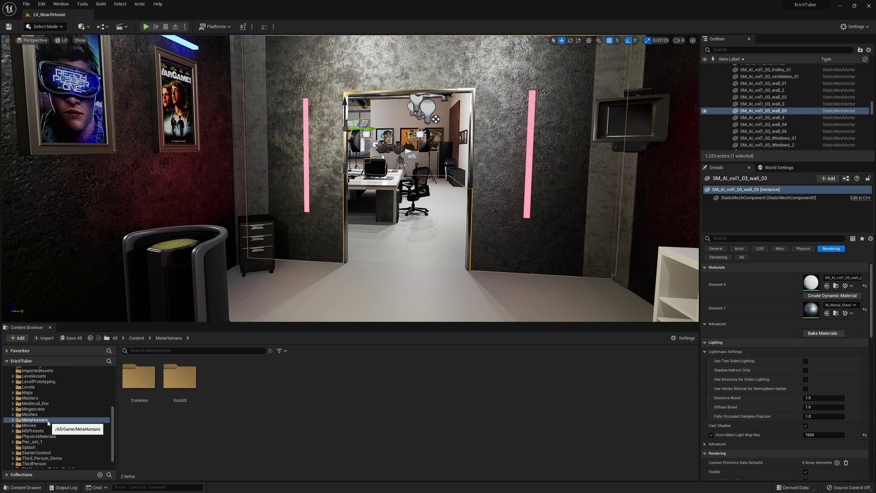
double_click(182, 381)
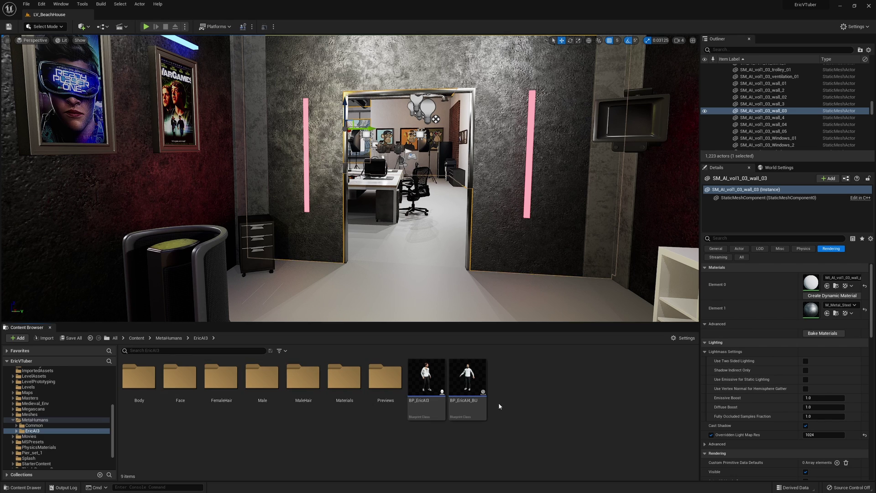
mouse_move(437, 391)
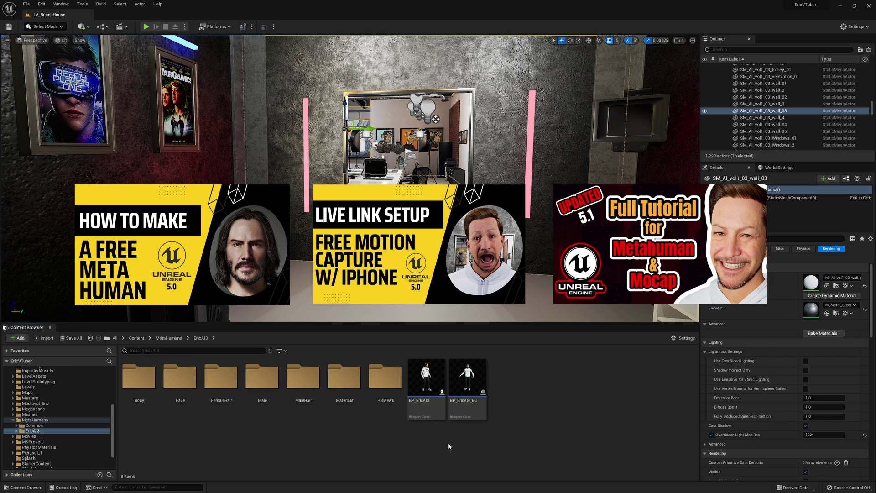
click(425, 378)
Open BP_EricAI3 maximized in Viewport view and select the Torso component's M_top_hoodie material.
double_click(427, 381)
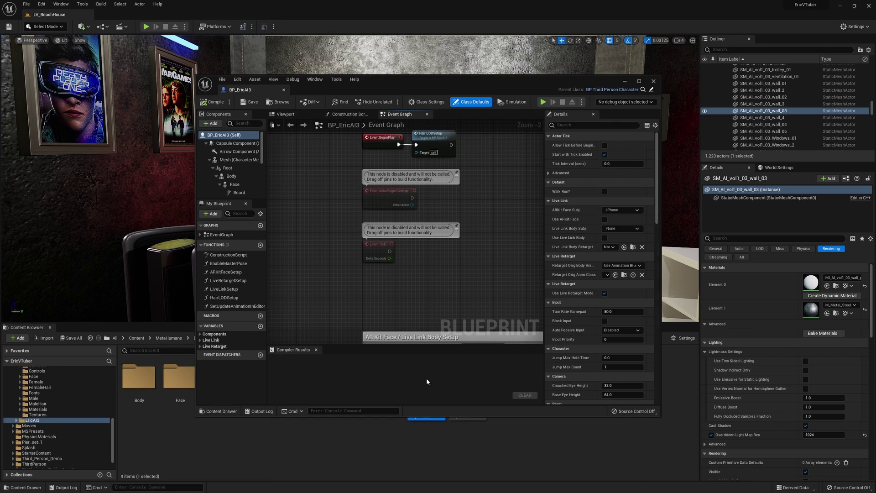
click(639, 81)
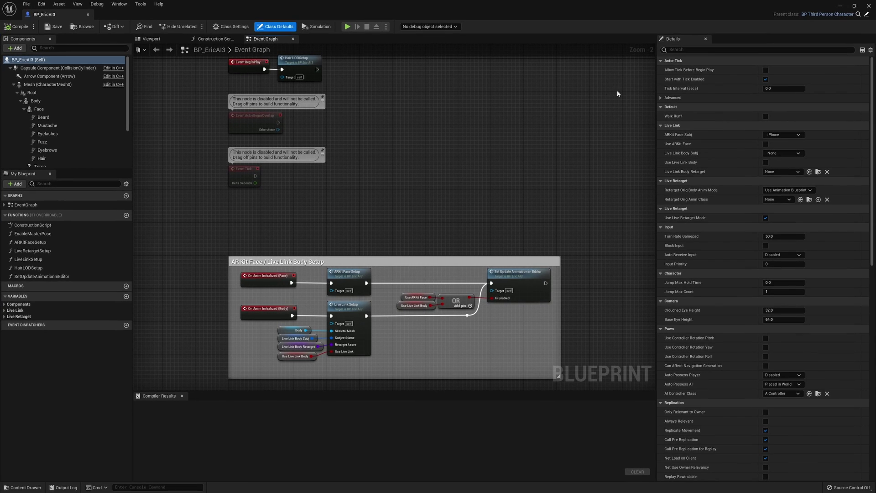
click(152, 42)
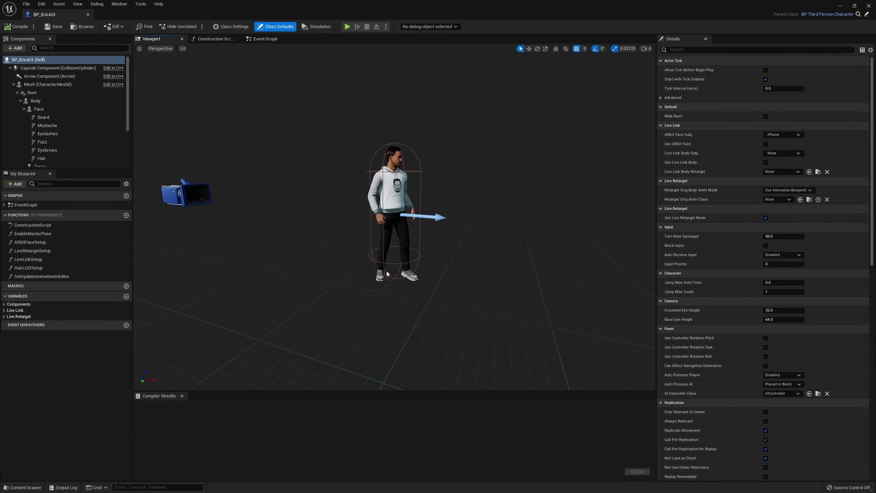
scroll(128, 123, down, 3)
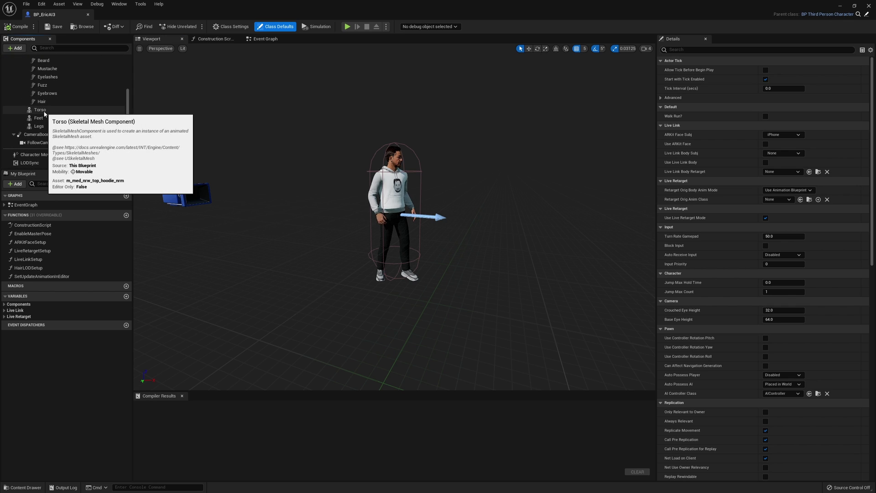
click(45, 112)
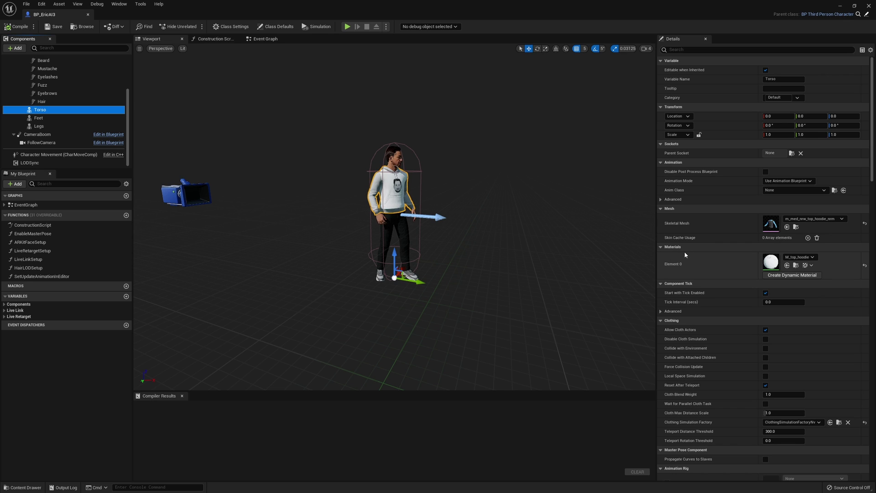
click(772, 262)
Open M_top_hoodie and scroll to its 09 - Print group using the eric-face__1_ texture.
double_click(771, 263)
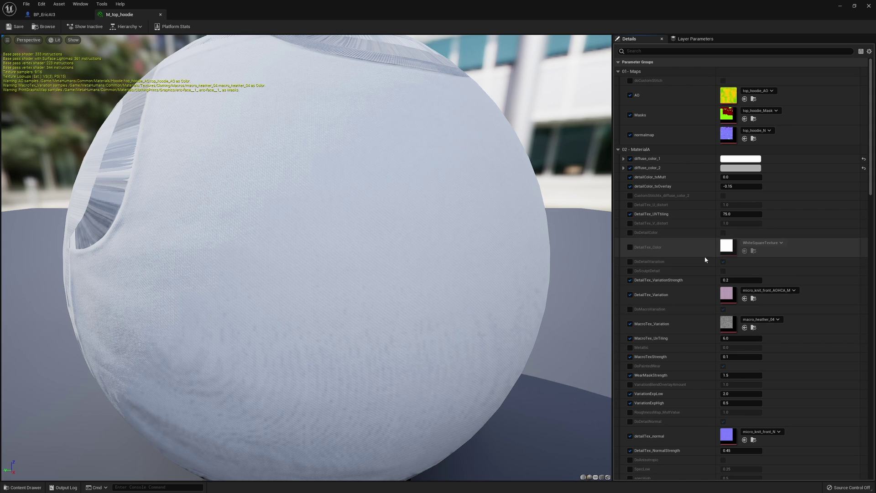
scroll(705, 259, down, 9)
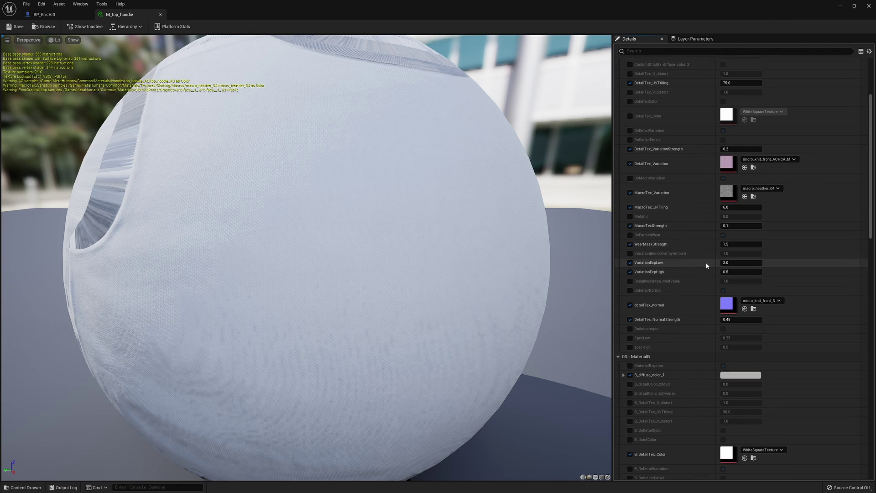
scroll(707, 266, down, 12)
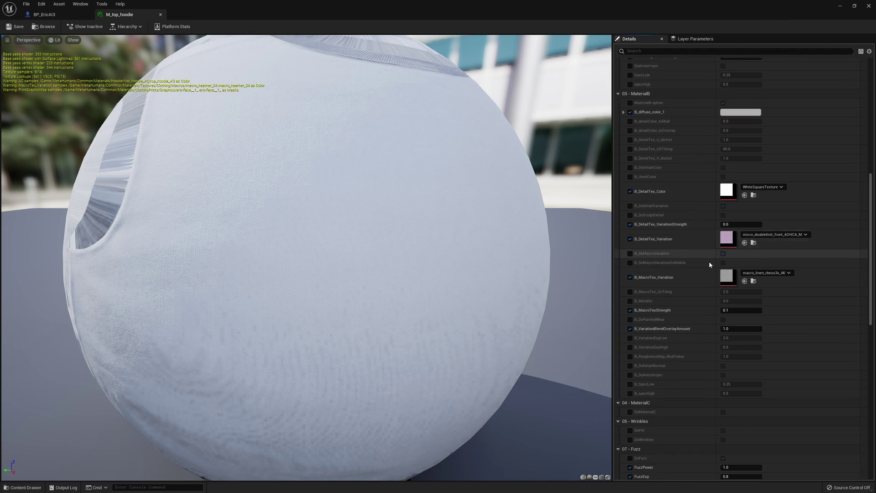
scroll(710, 262, down, 13)
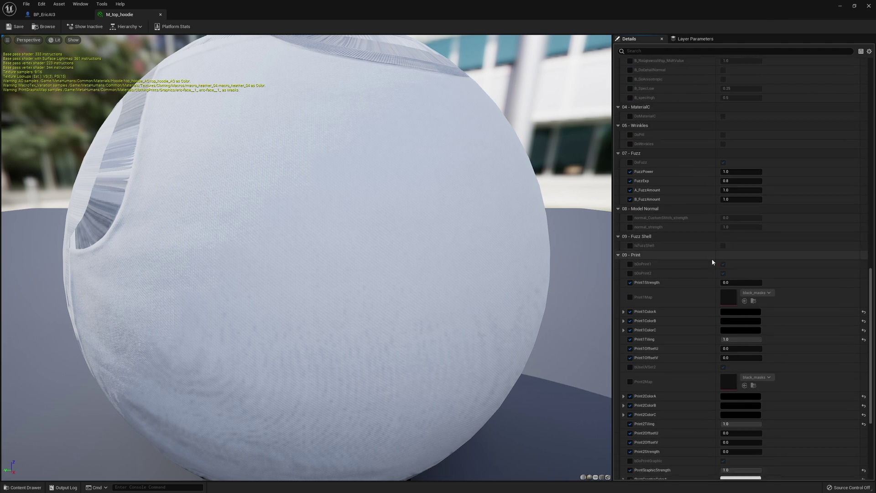
scroll(712, 260, down, 6)
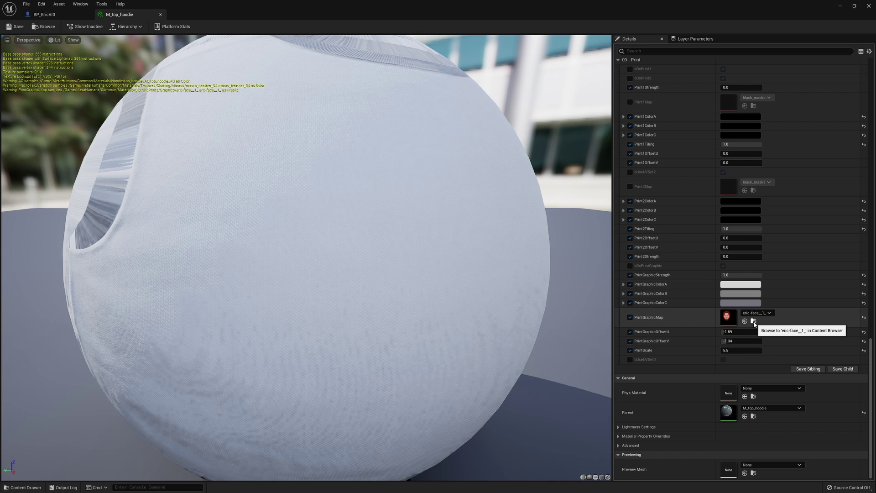
Minimize the material editor and start an import into ClothingPrints/Graphics from the Desktop.
click(839, 7)
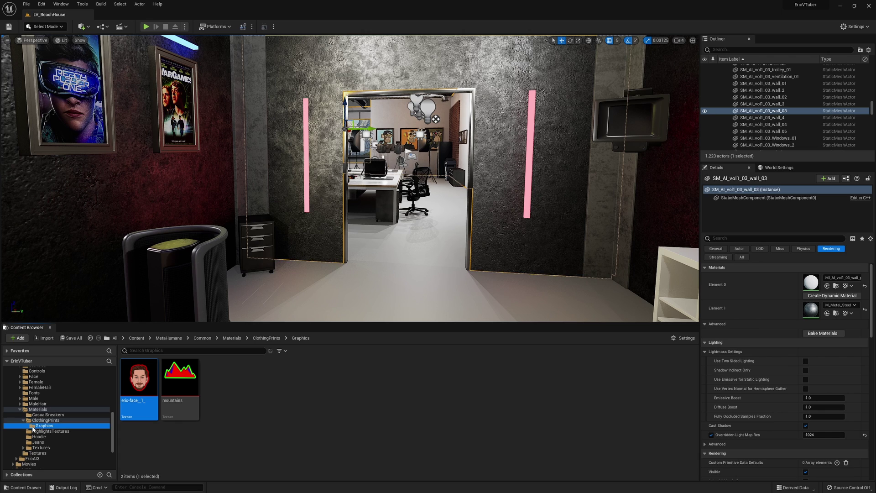
mouse_move(185, 383)
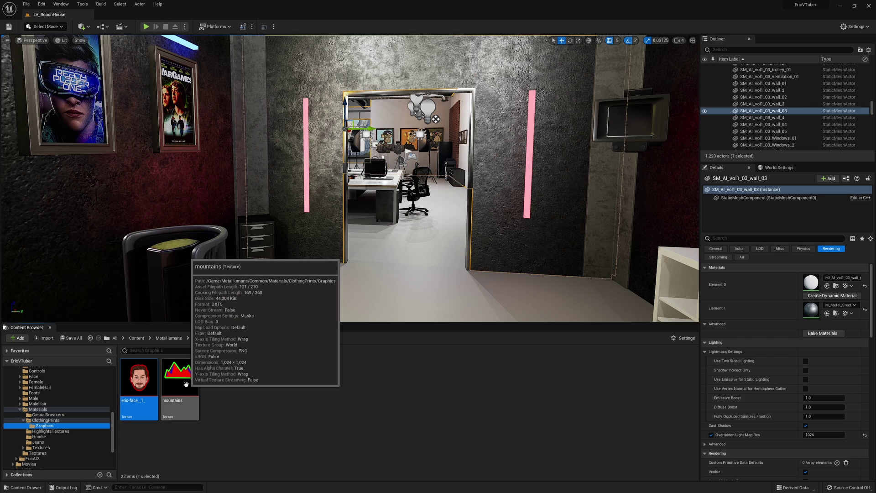
mouse_move(140, 390)
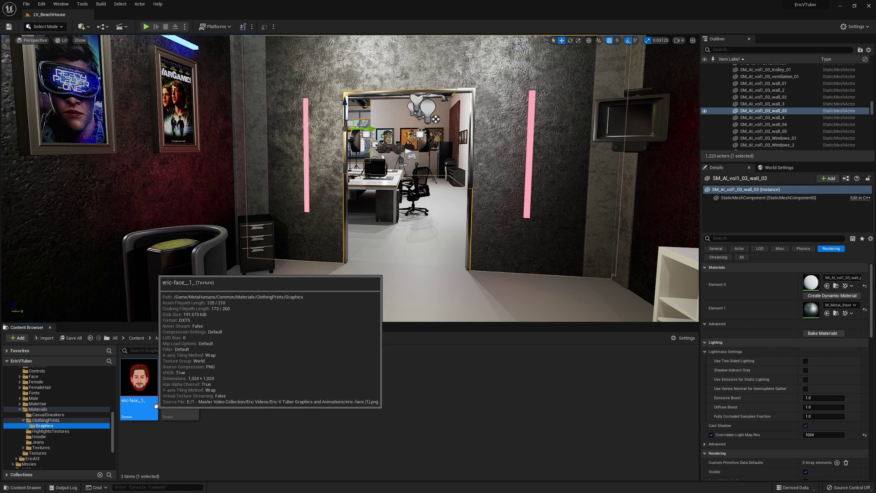
click(46, 338)
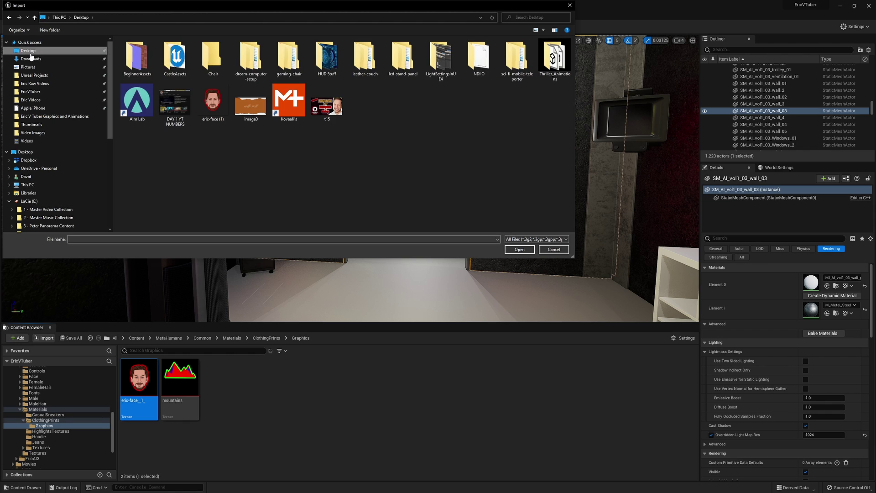
Choose eric-face (1) from the Desktop and decline overwriting the existing eric-face texture.
double_click(210, 103)
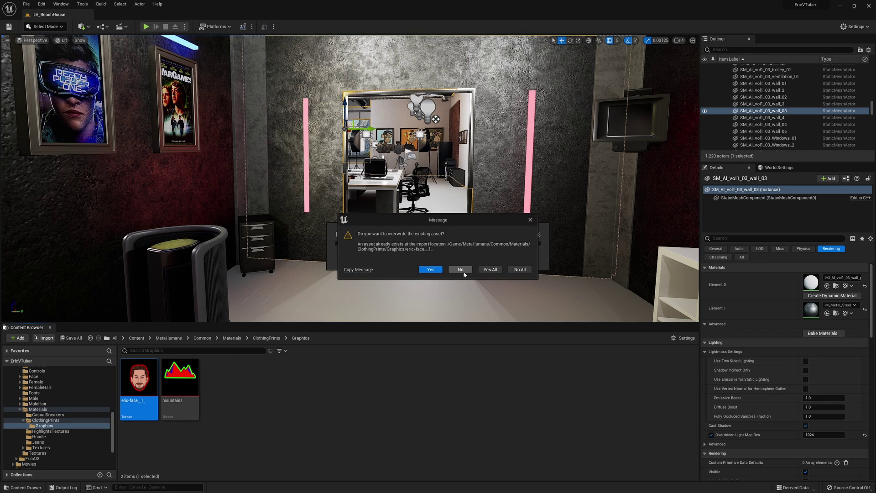
click(461, 269)
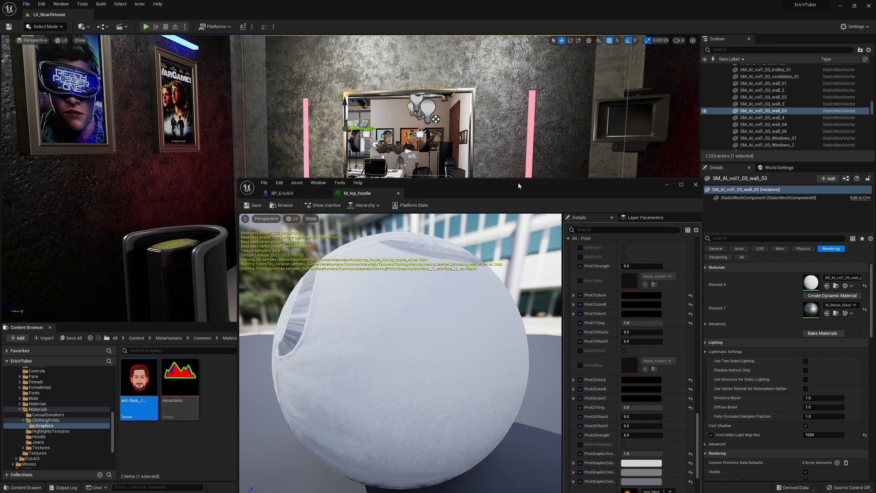
Assign the mountains texture to the hoodie material's PrintGraphicMap.
drag(518, 182, 493, 45)
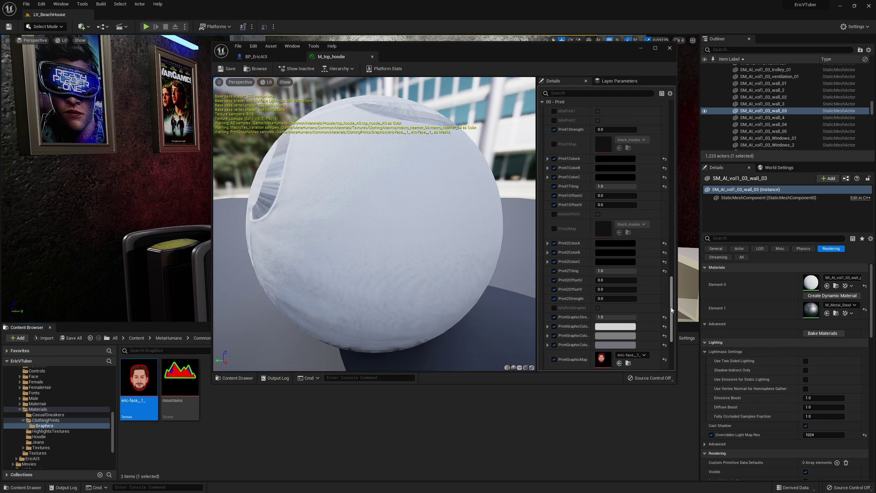
drag(672, 309, 671, 334)
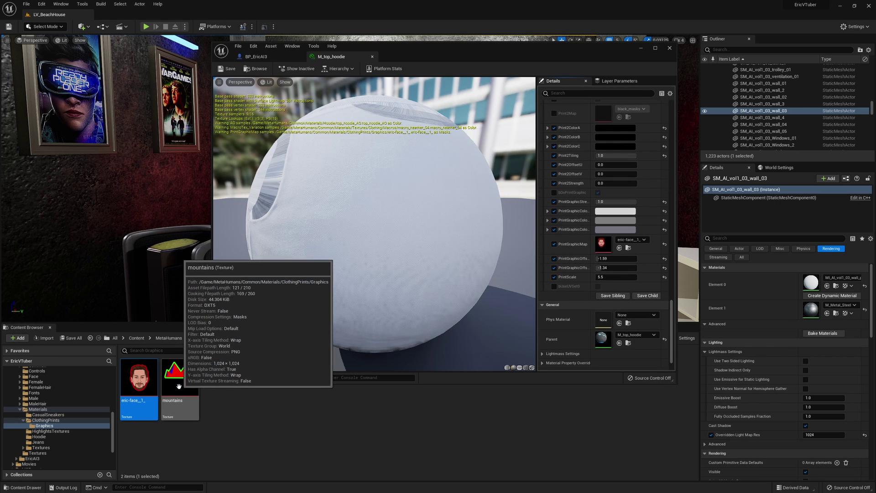
drag(179, 386, 610, 246)
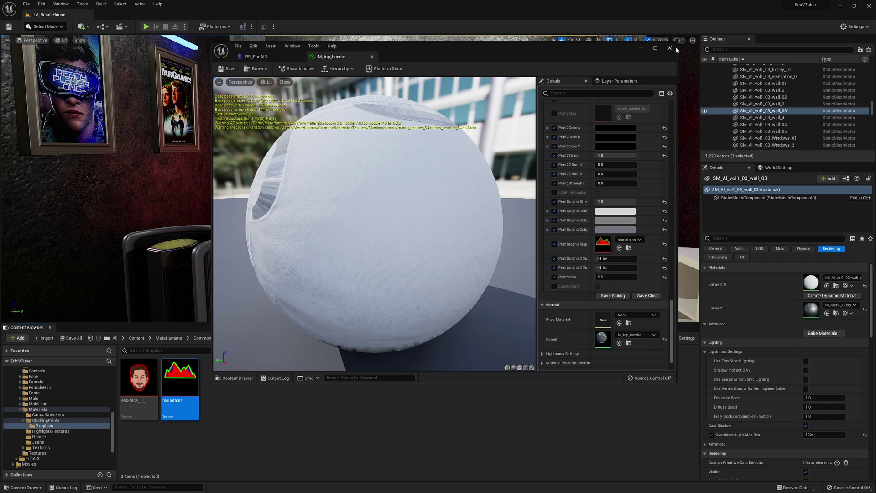
Play the level to preview the character in the mountain-print hoodie, then stop.
click(640, 49)
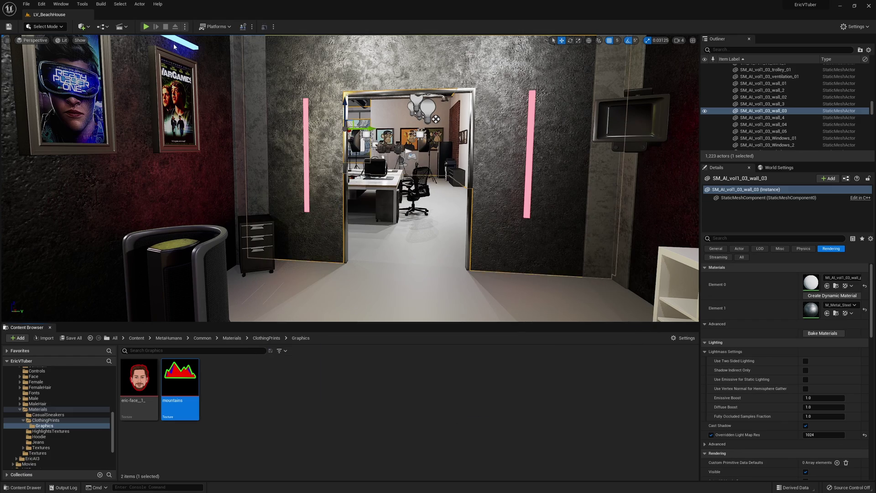
click(146, 26)
click(390, 221)
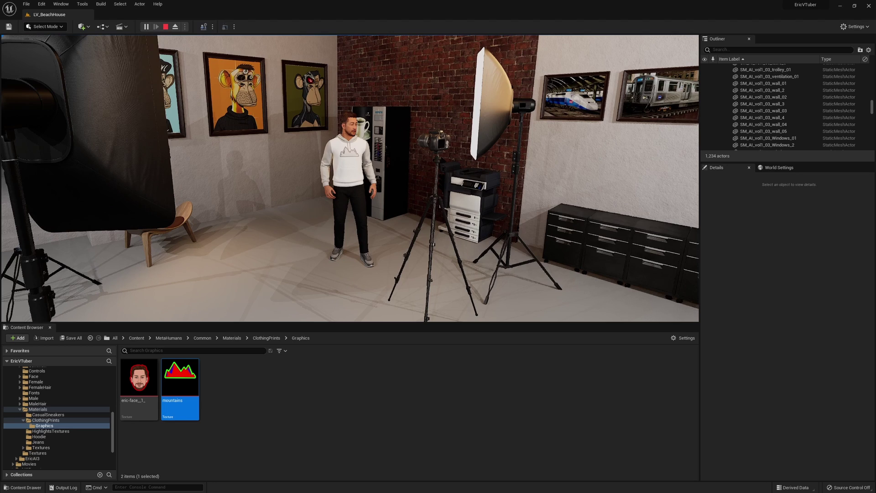
key(Escape)
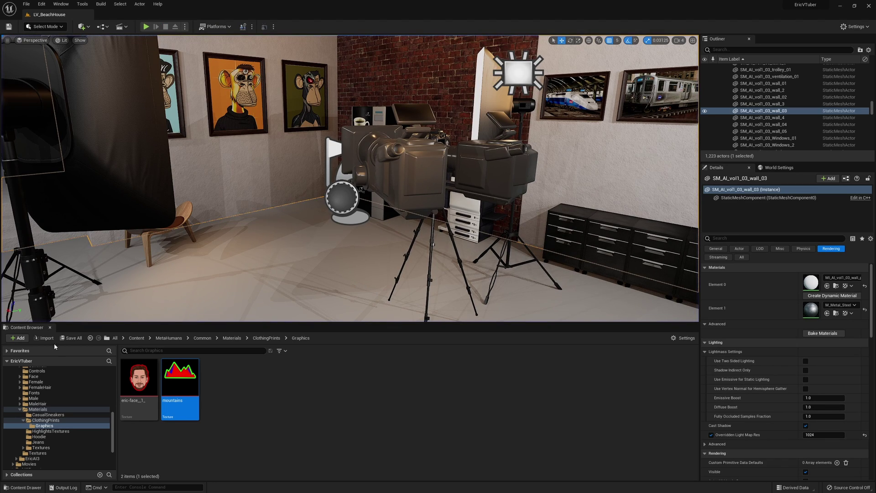
Set PrintGraphicMap back to eric-face, save the material and close its editor.
click(383, 492)
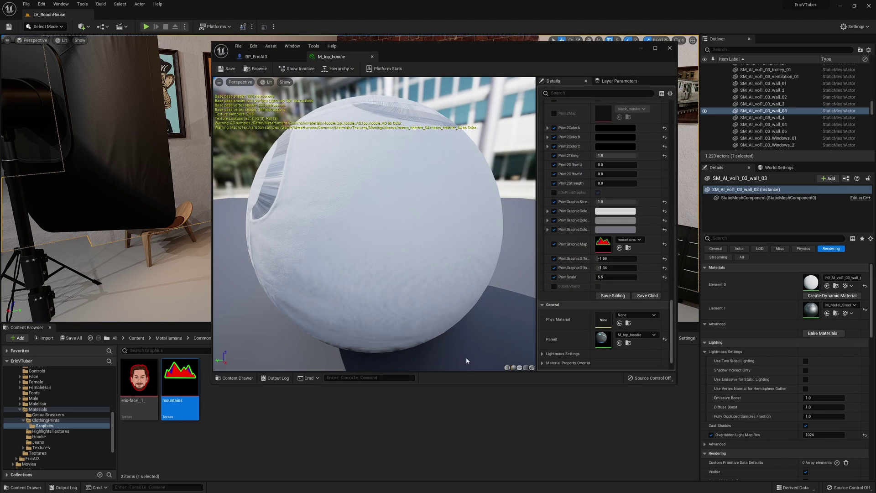
drag(139, 379, 602, 247)
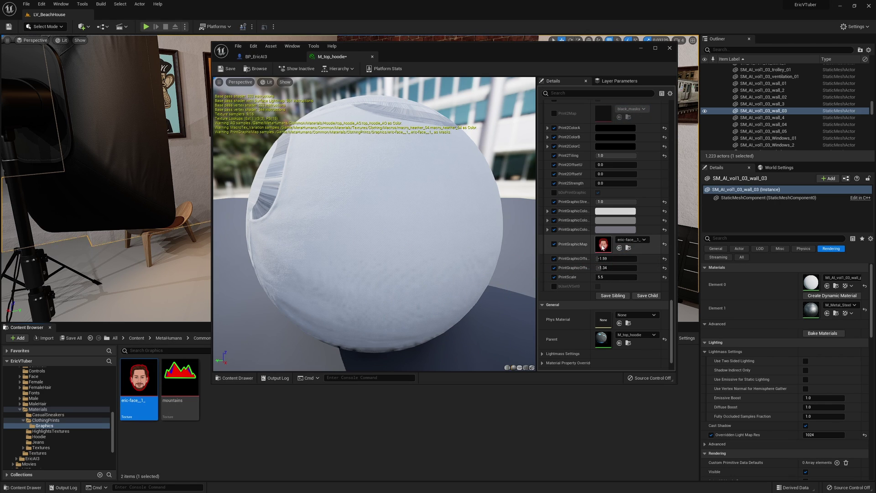
click(227, 69)
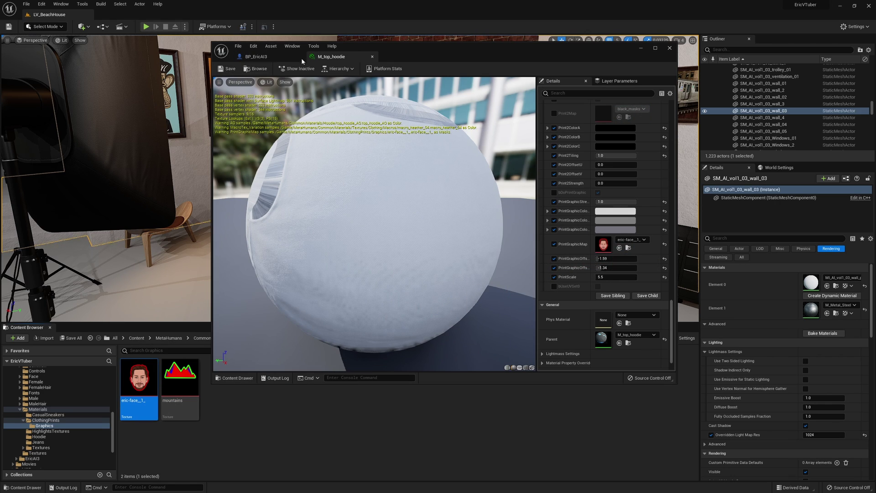
click(669, 48)
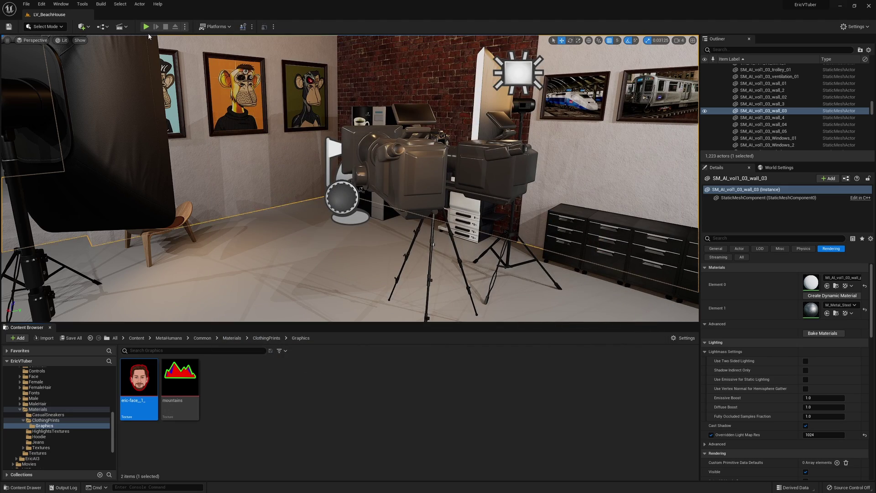
Play the level and cycle camera shots 2, 3, 2 to view the face hoodie.
click(147, 27)
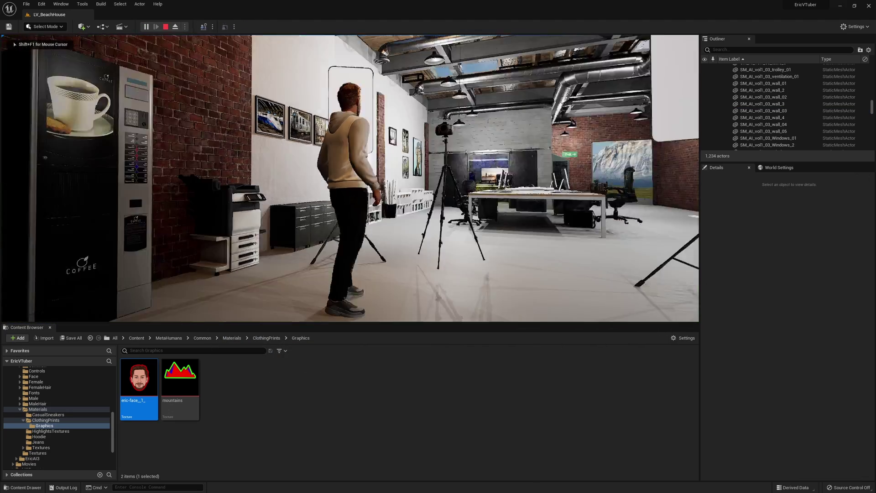
key(2)
key(3)
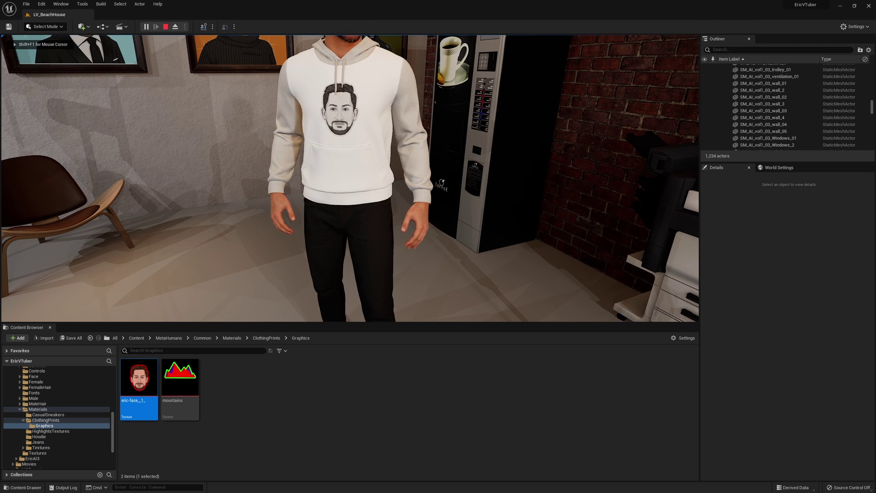
key(2)
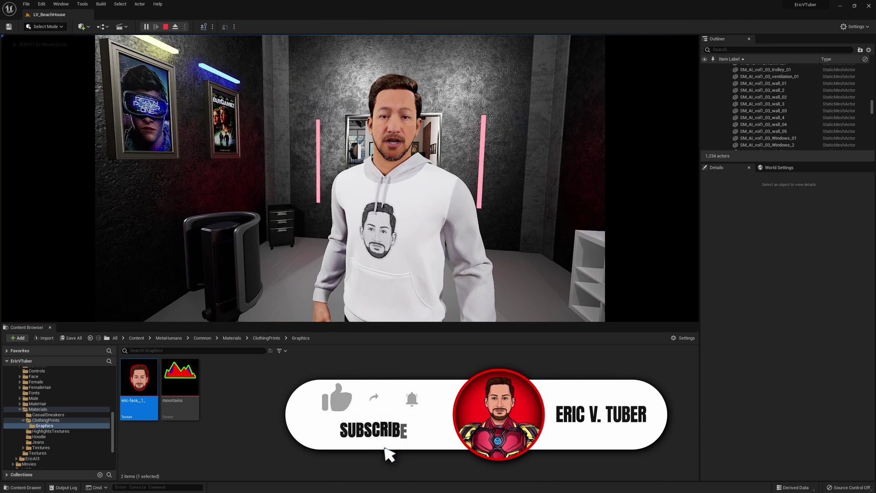